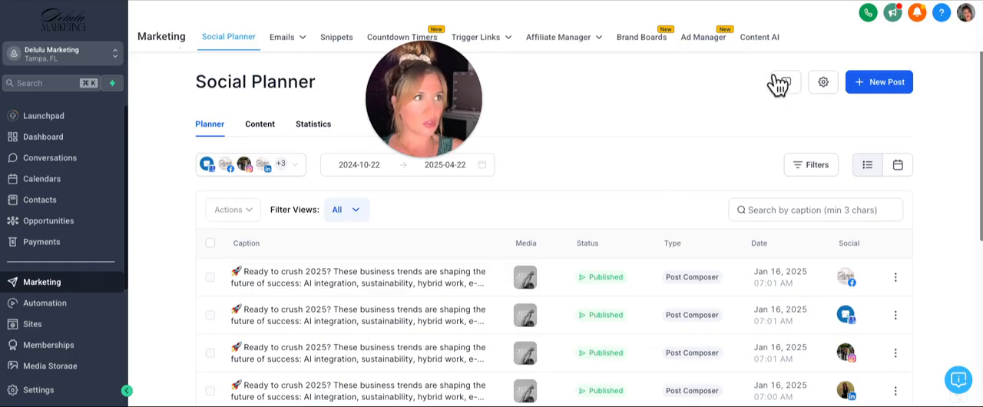
Review the connected social accounts and their status in the Social Planner settings, and return to the planner
click(822, 81)
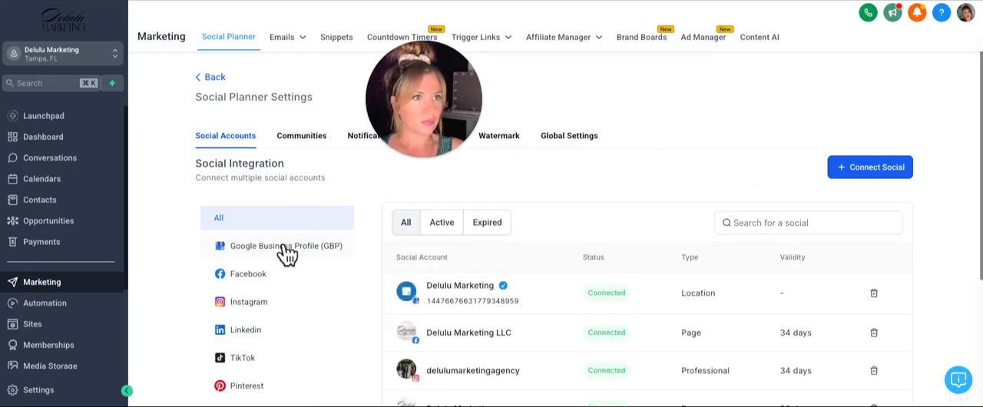
scroll(284, 256, down, 3)
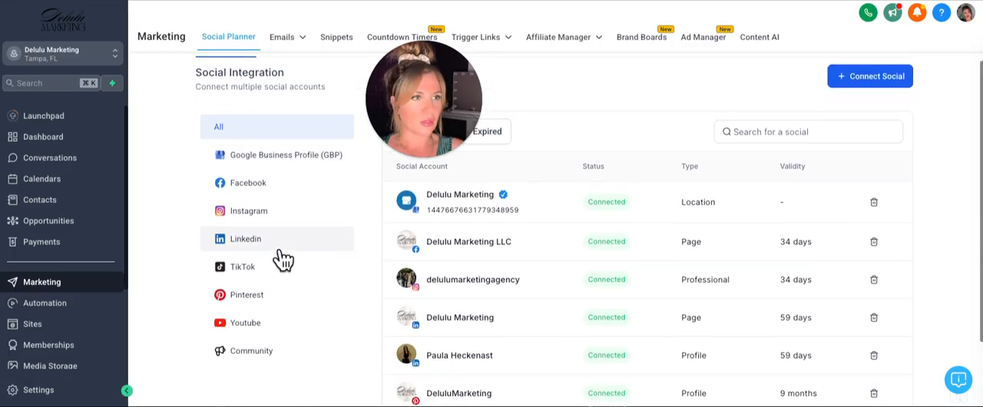
scroll(283, 260, up, 1)
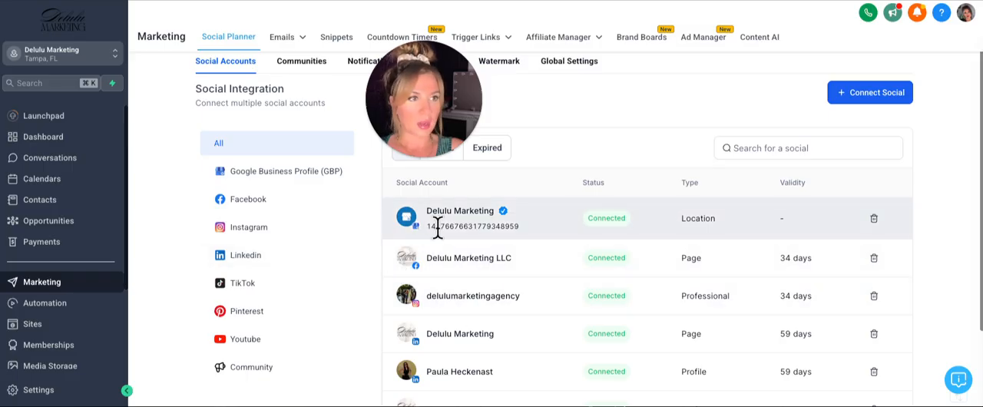
scroll(434, 296, down, 2)
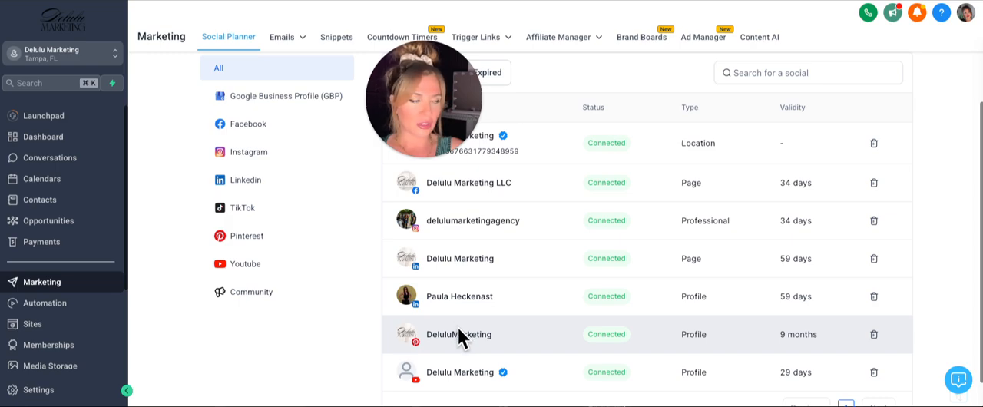
scroll(483, 194, up, 3)
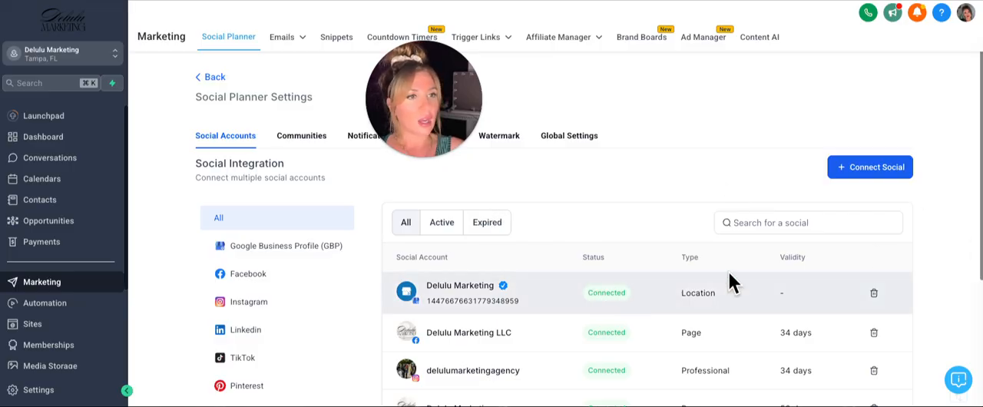
click(208, 80)
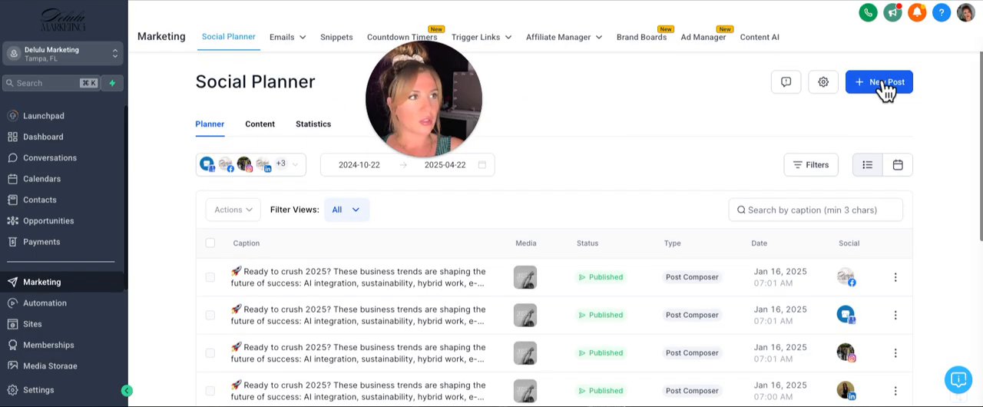
Create a new social post and choose all connected accounts except the YouTube one as its destinations
click(881, 84)
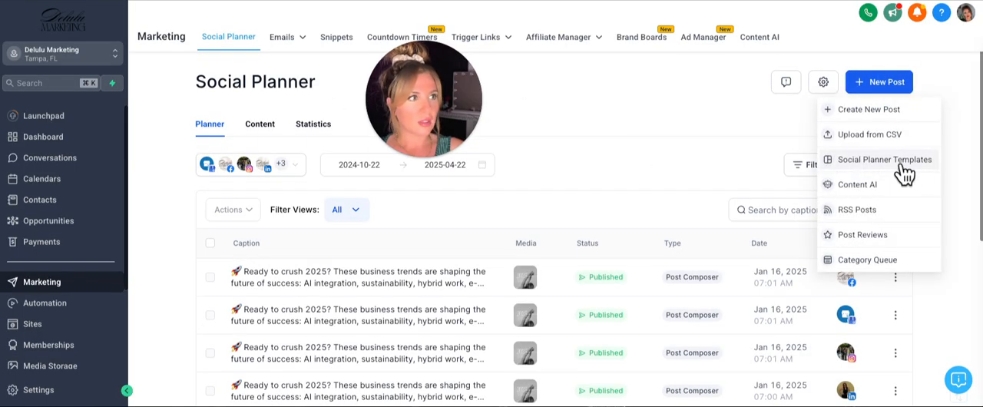
click(874, 111)
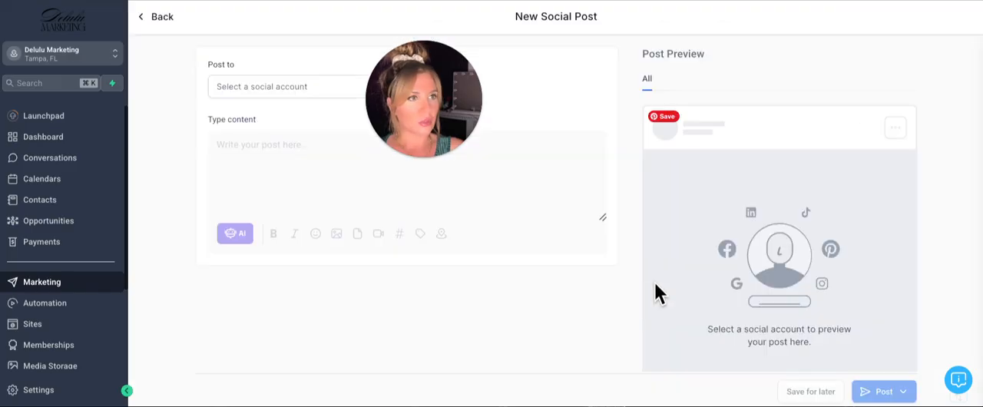
click(276, 93)
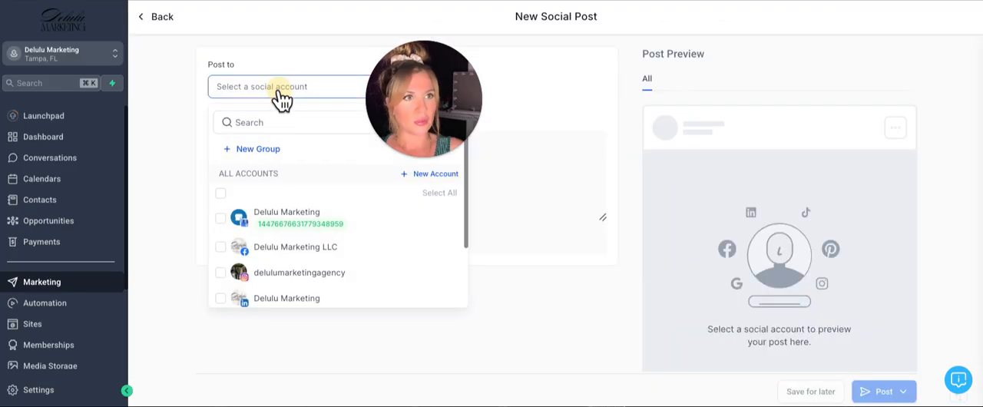
click(439, 195)
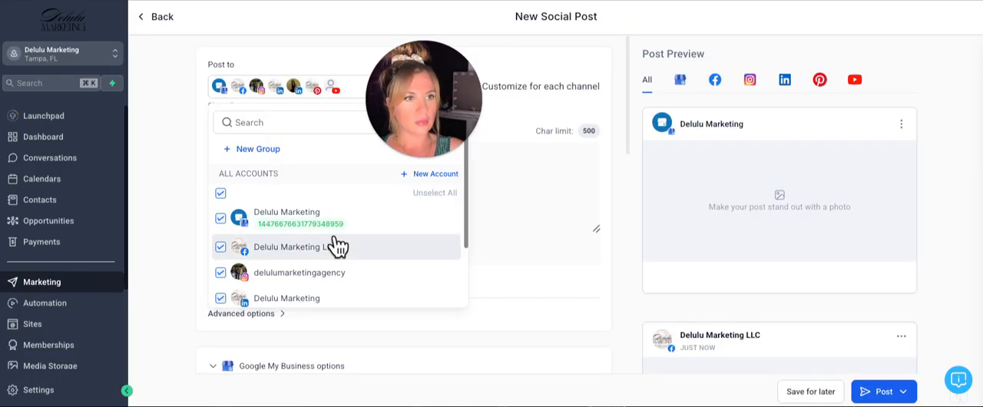
scroll(334, 250, down, 3)
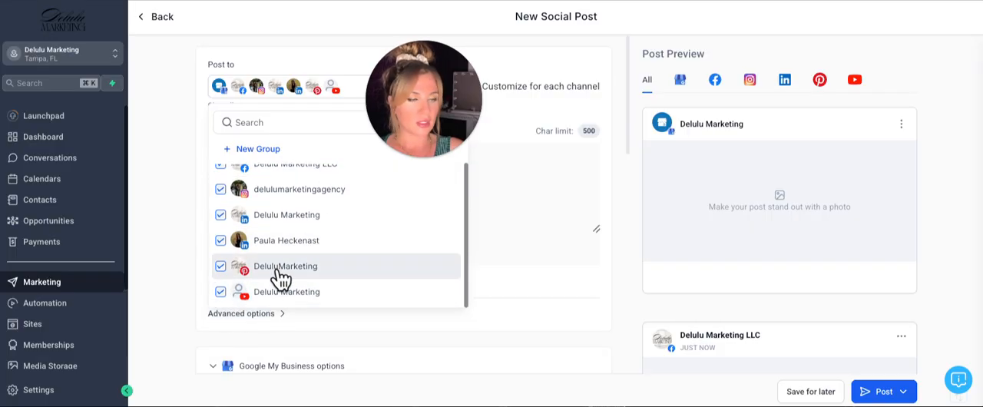
click(220, 298)
scroll(233, 265, up, 1)
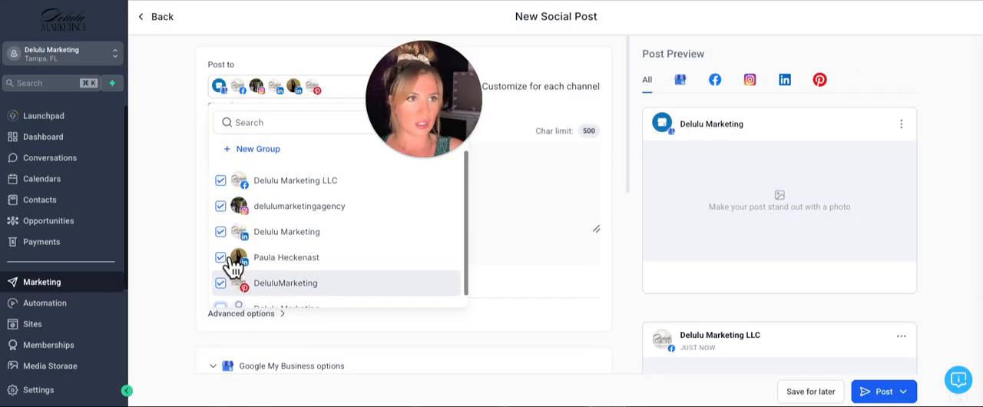
scroll(319, 259, up, 3)
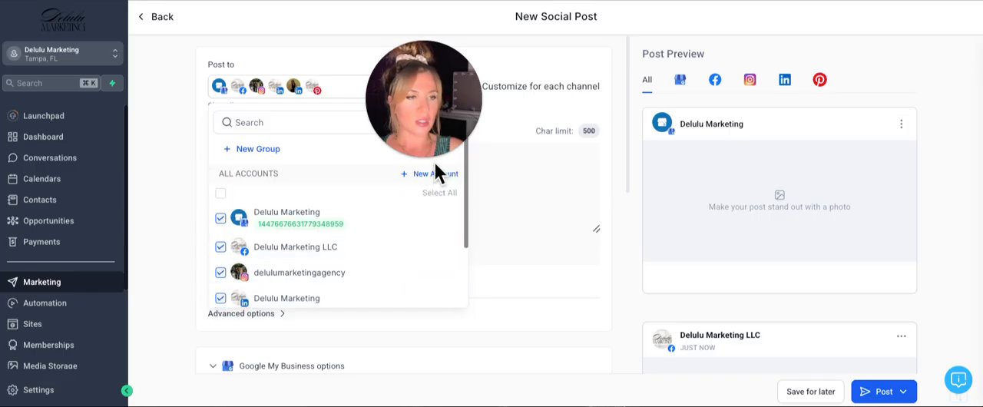
click(501, 191)
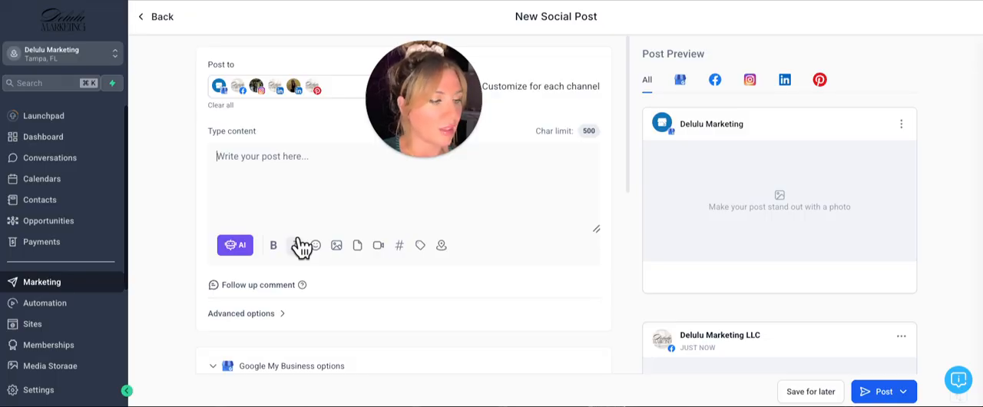
Enter "njcbkcdcn" as the post text and attach the image man-5914345_150.jpg from the media library
text(njcbkcdcn)
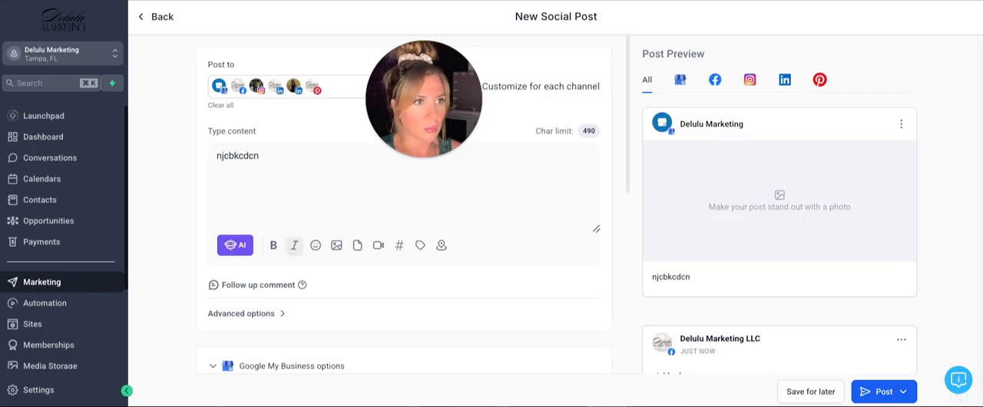
click(341, 244)
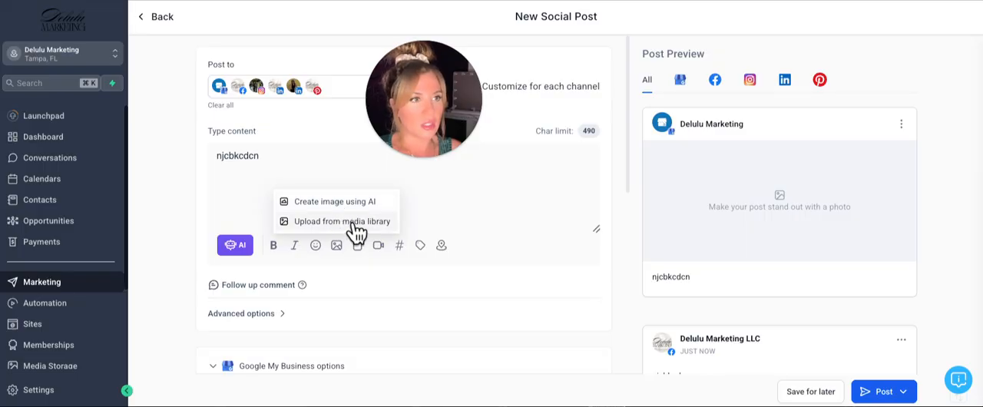
click(351, 223)
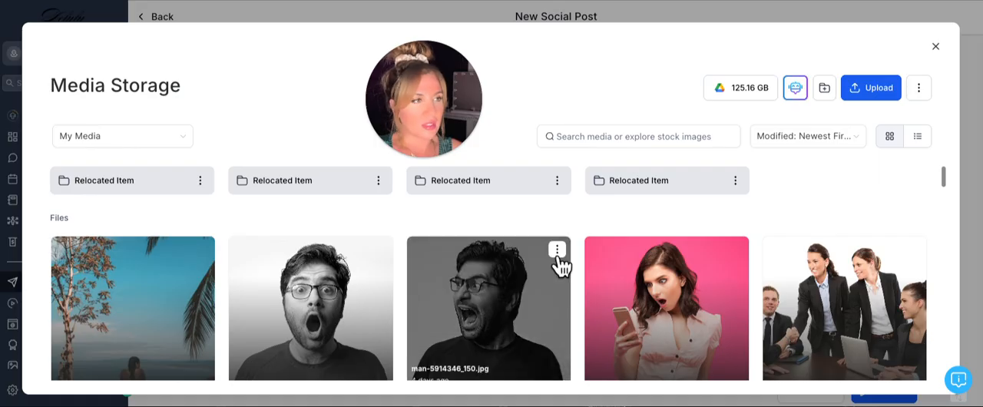
click(298, 302)
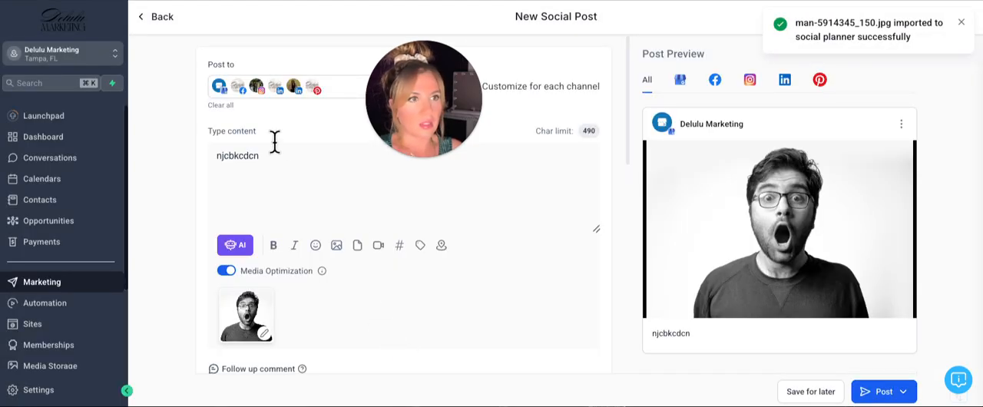
View the hashtag options for the post and close them without saving anything
click(399, 245)
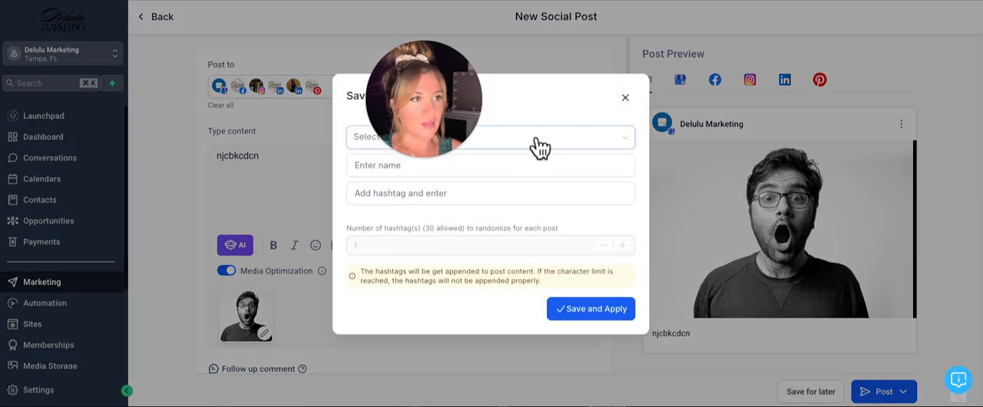
click(625, 98)
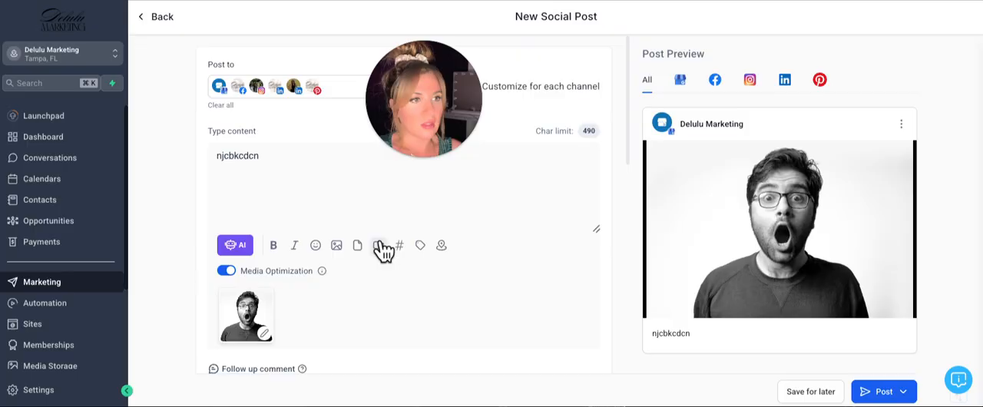
Search for places with "ill" and tag Fox's Restaurant, Plainfield, Il. as the post's Facebook location
click(441, 245)
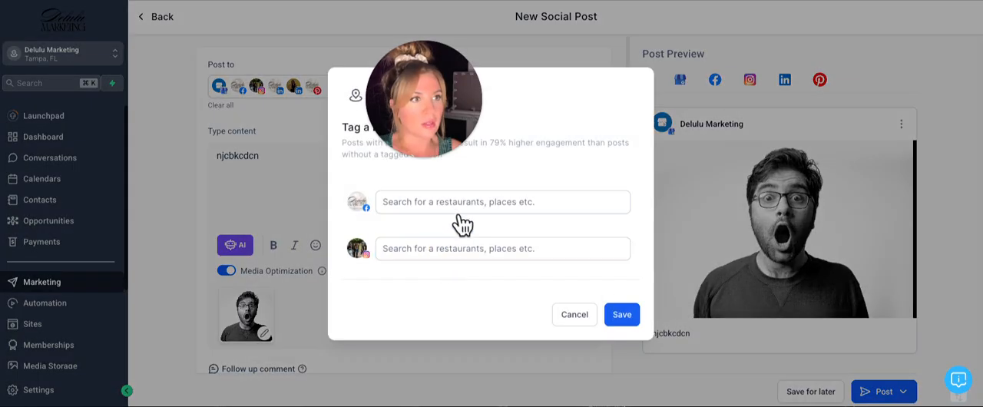
click(461, 202)
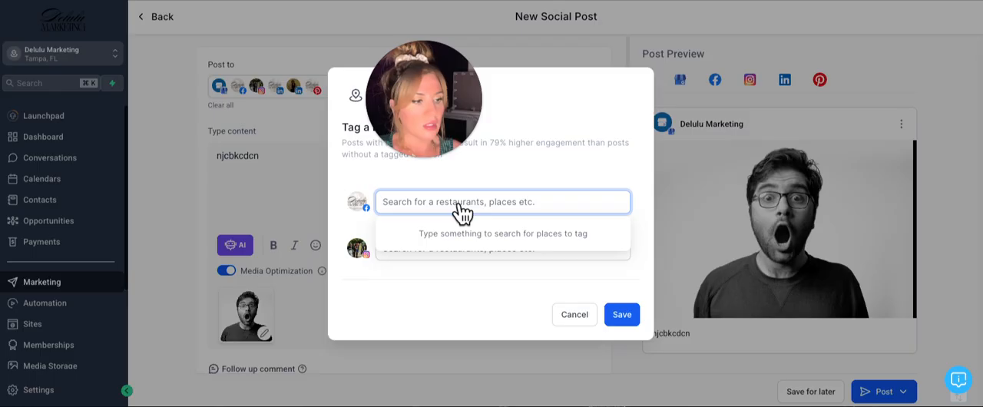
text(chicago)
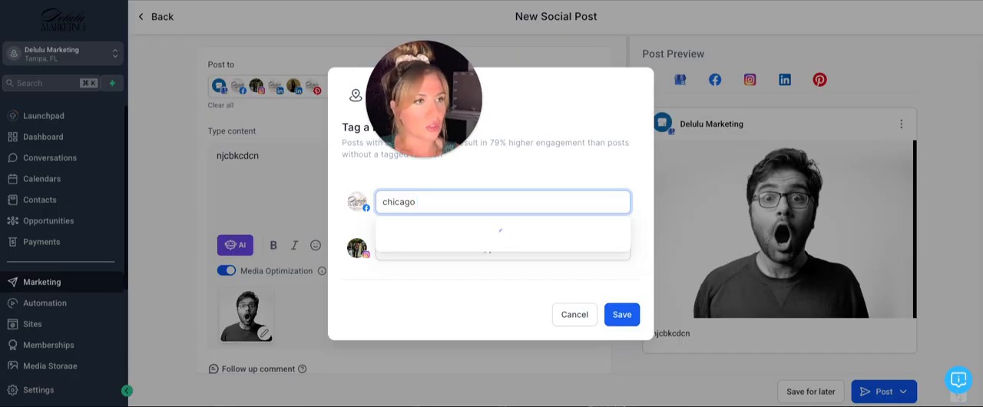
key(BackSpace)
key(BackSpace)
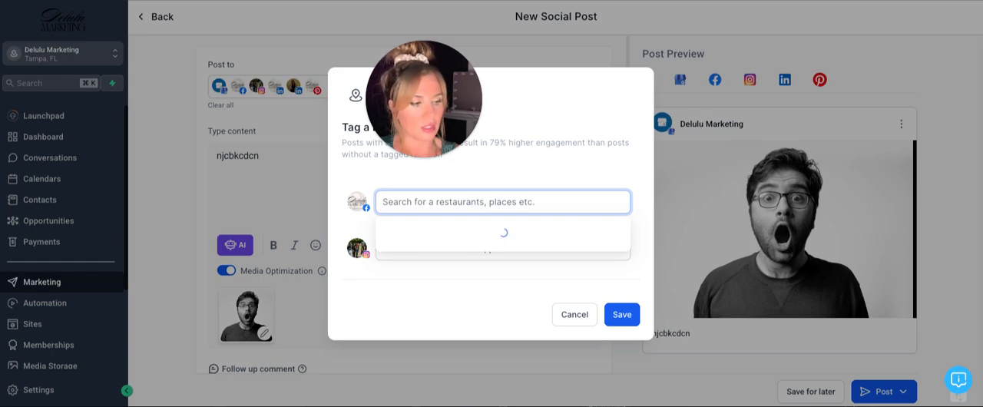
text(ill)
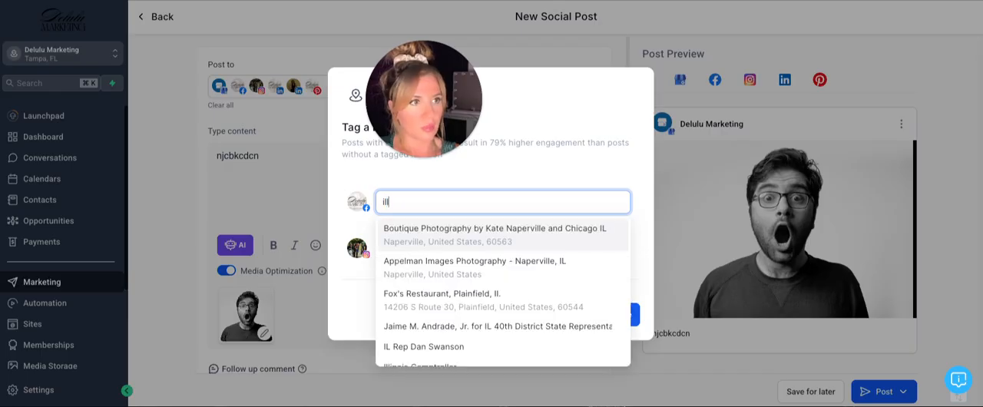
click(453, 305)
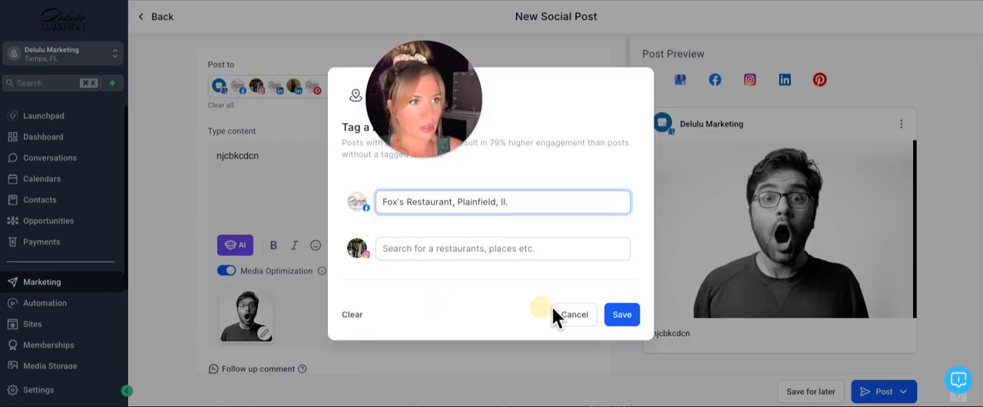
Tag Fo4r Brothers as the post's Instagram location and save the location tags
click(433, 261)
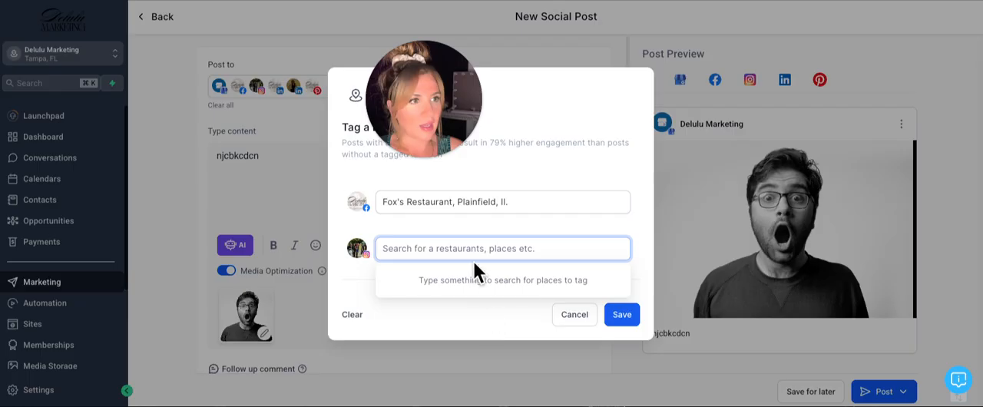
text(fox)
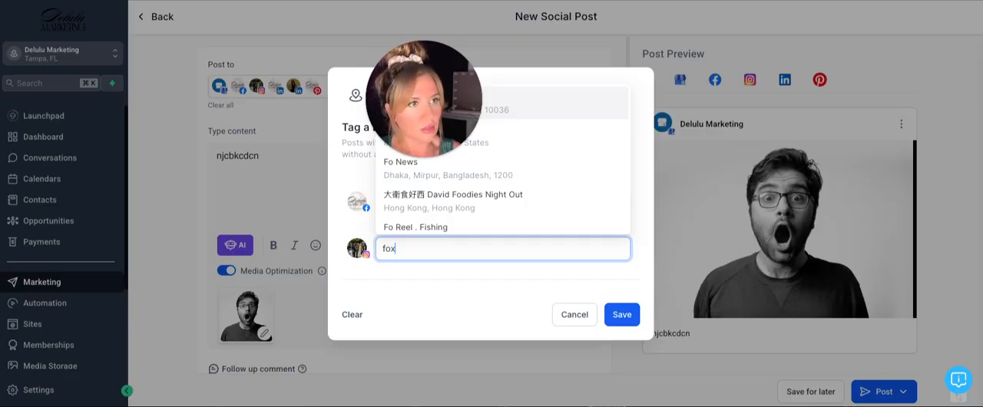
click(511, 143)
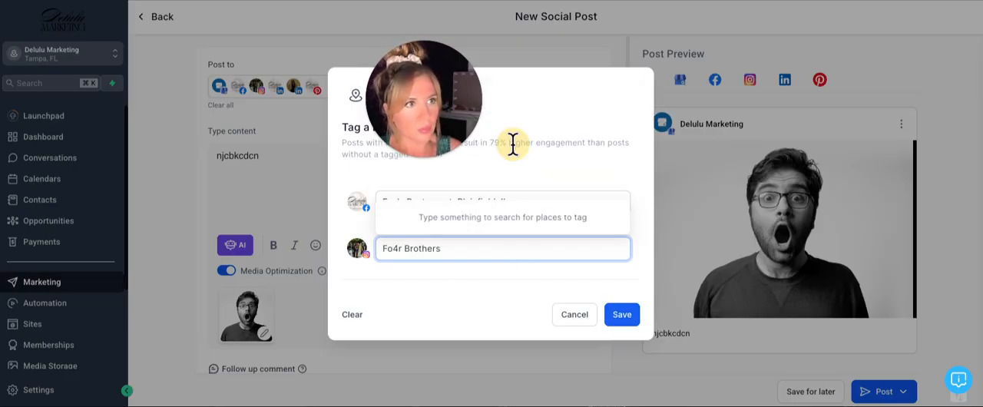
click(620, 319)
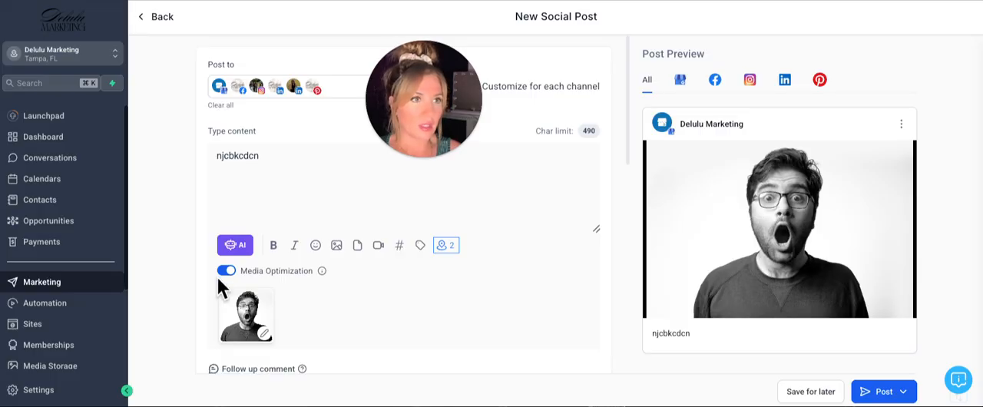
Enable the follow up comment for the post, leaving its text empty
scroll(305, 270, down, 1)
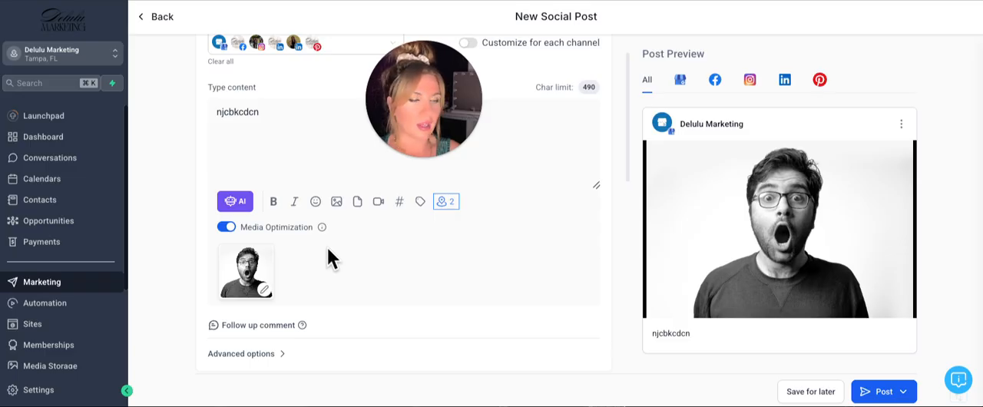
click(276, 326)
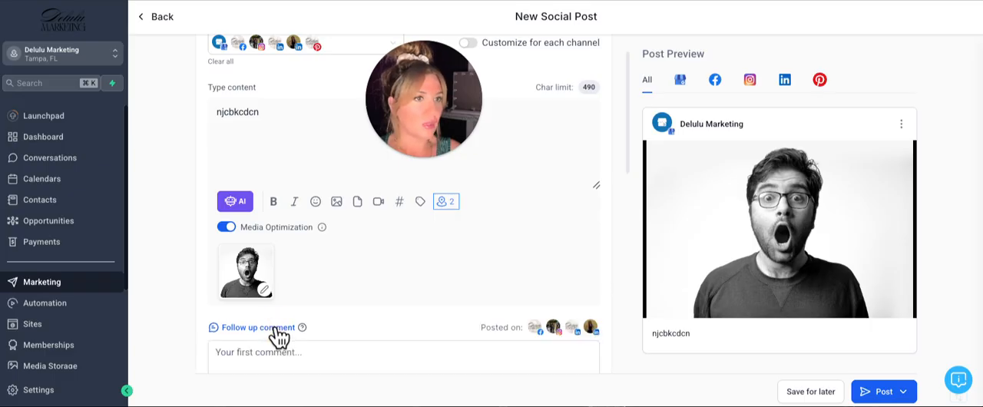
scroll(368, 338, down, 1)
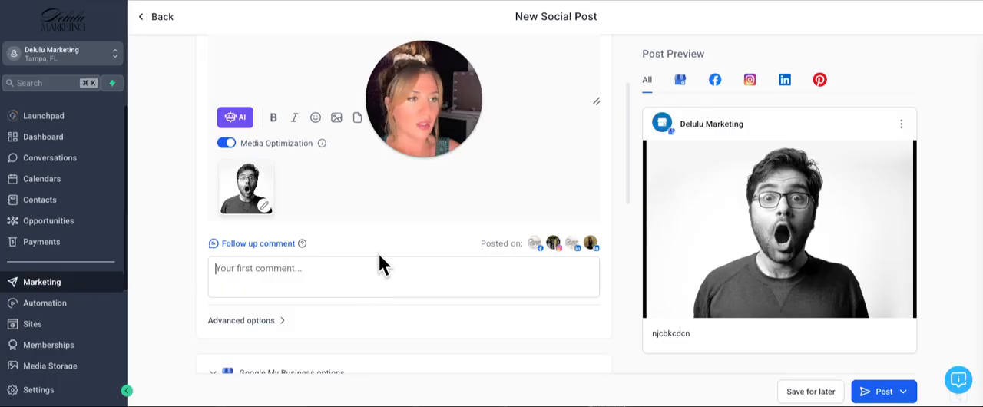
scroll(379, 261, up, 1)
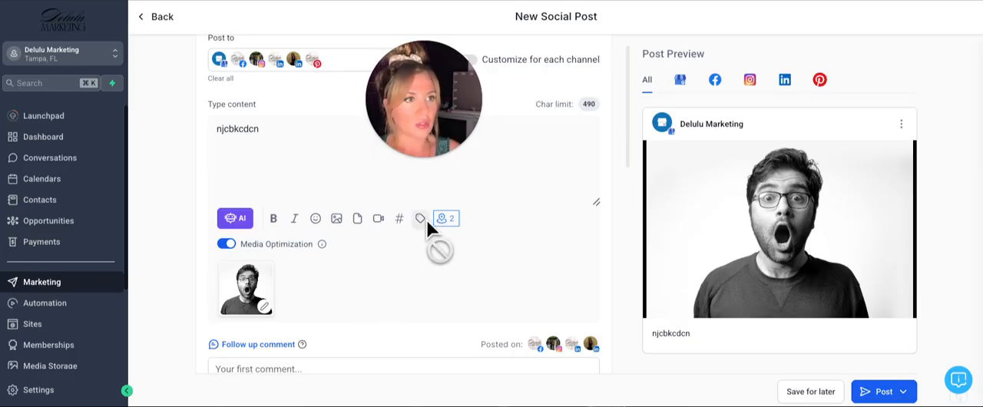
scroll(326, 322, down, 2)
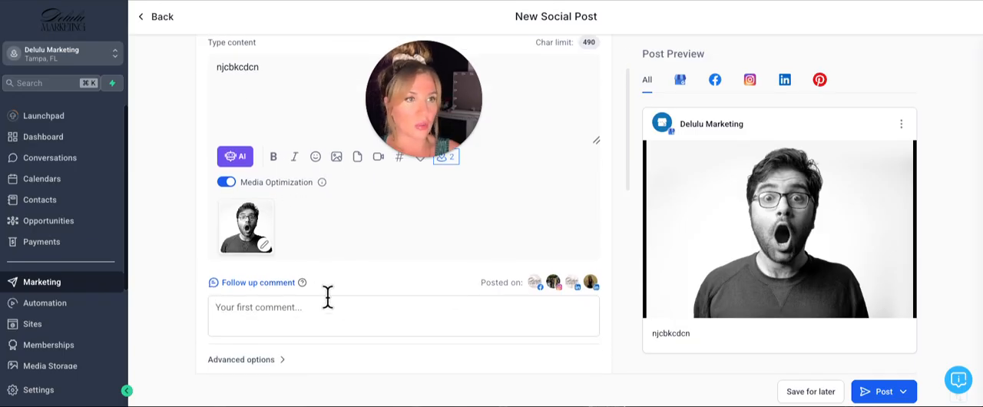
Expand the post's advanced options to view its category and tag fields
scroll(330, 299, up, 1)
click(376, 318)
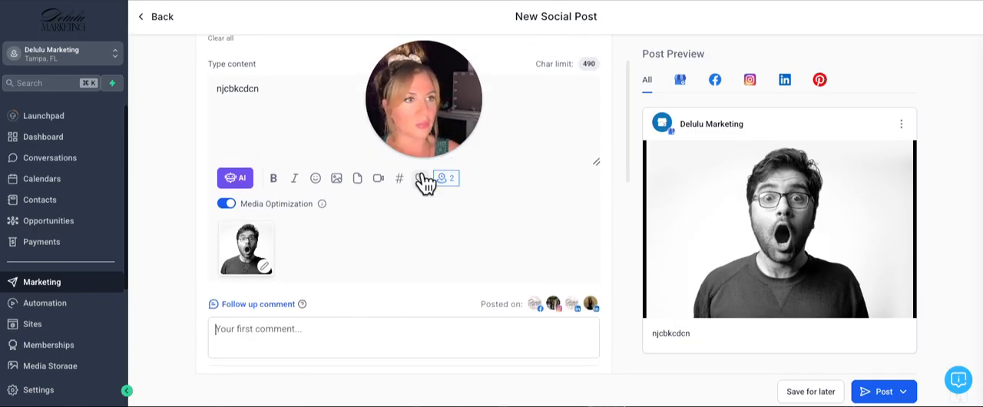
scroll(354, 315, down, 3)
click(282, 272)
scroll(377, 291, down, 3)
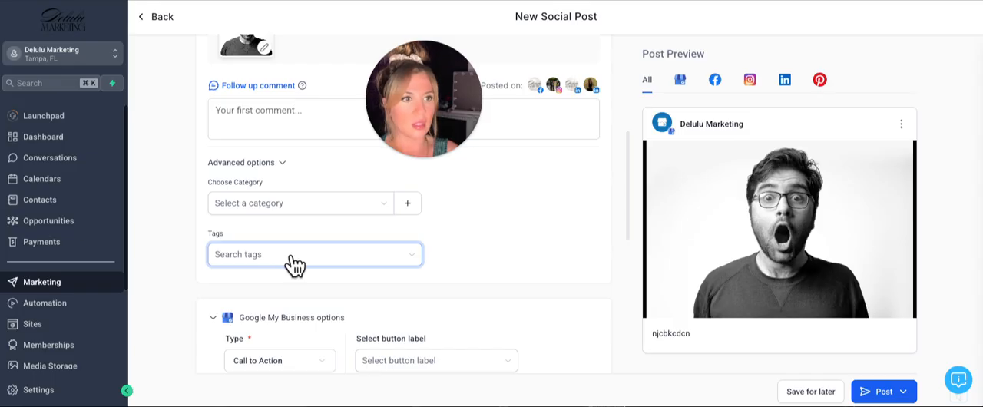
Keep the Google My Business type as Call to Action and set its button label to Learn More
scroll(294, 265, down, 2)
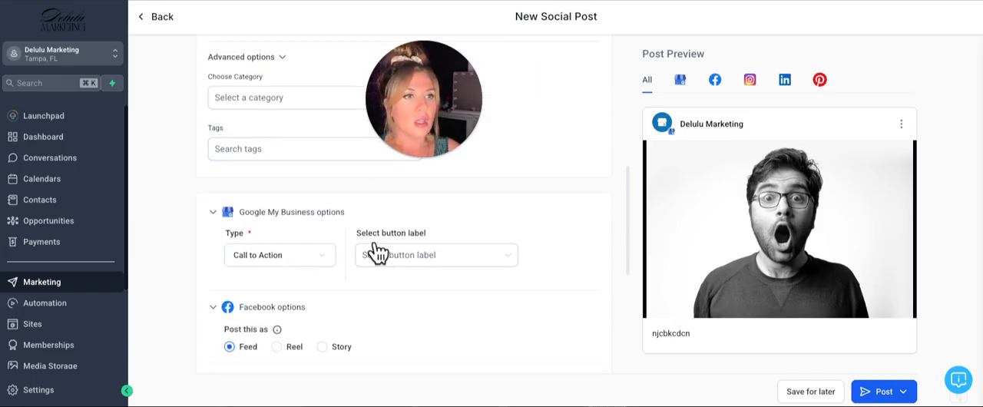
click(283, 265)
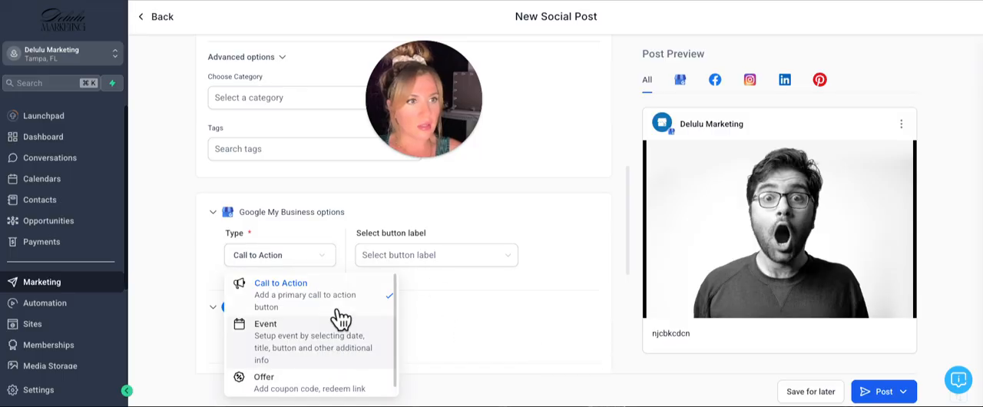
click(537, 329)
click(499, 260)
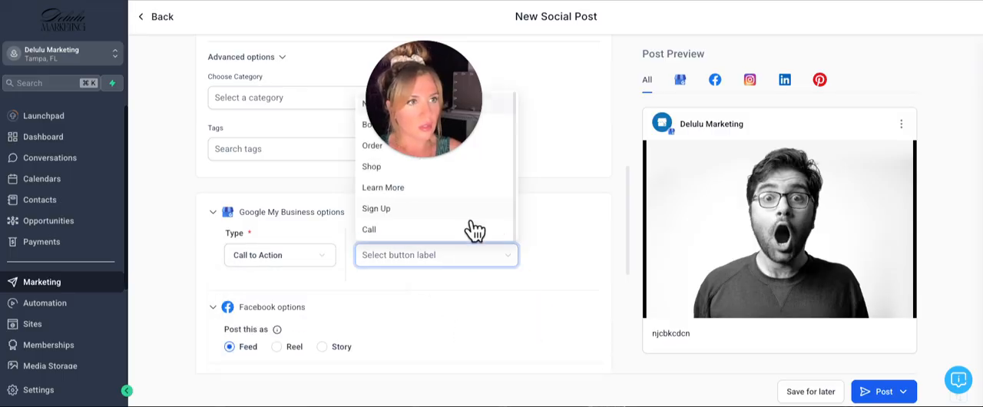
click(393, 197)
click(514, 255)
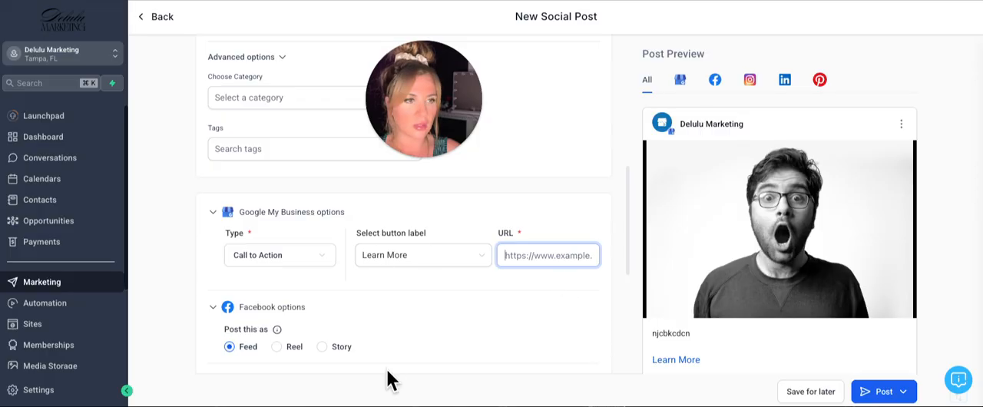
Choose the Pinterest board "Feeling Delulu? Good." for the post, leaving the Pinterest title and link empty
scroll(389, 297, down, 2)
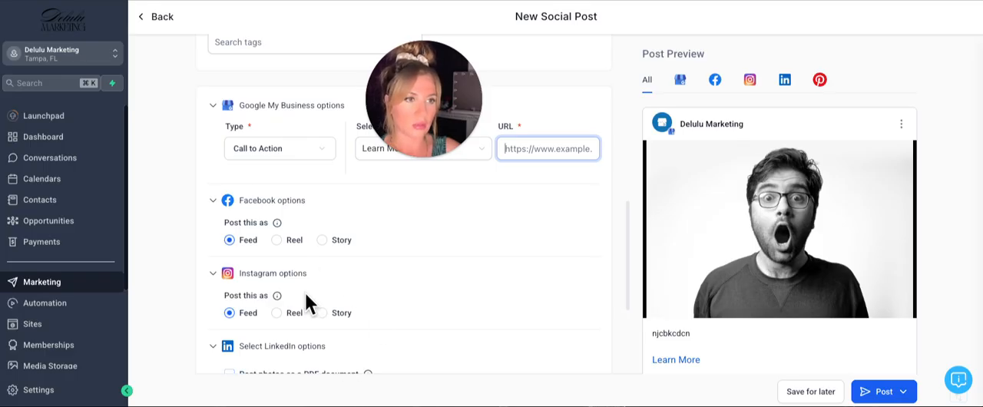
scroll(307, 300, down, 1)
scroll(305, 297, down, 1)
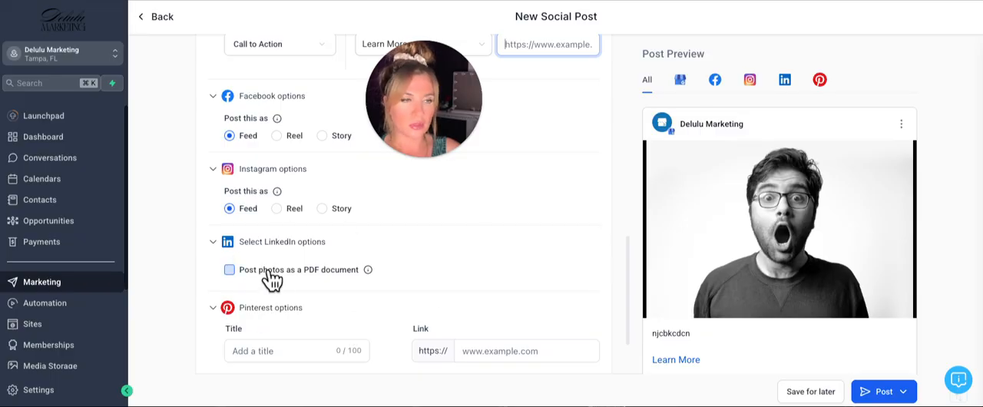
mouse_move(368, 274)
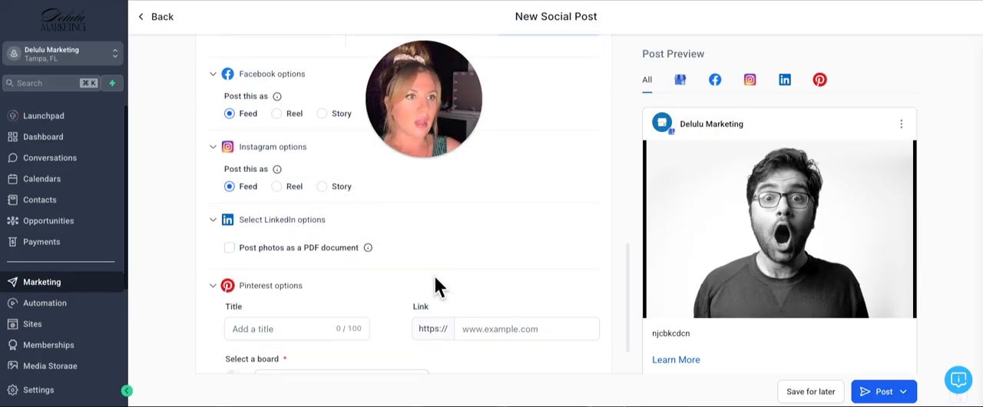
scroll(435, 276, down, 2)
click(281, 267)
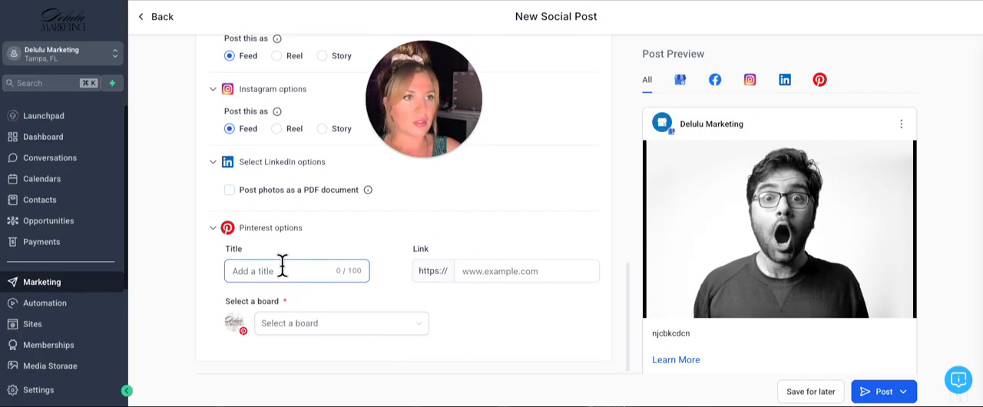
click(500, 265)
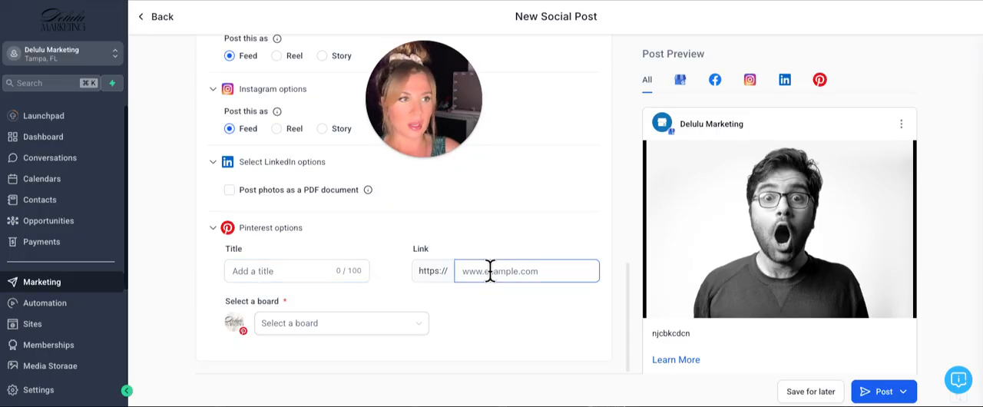
click(413, 328)
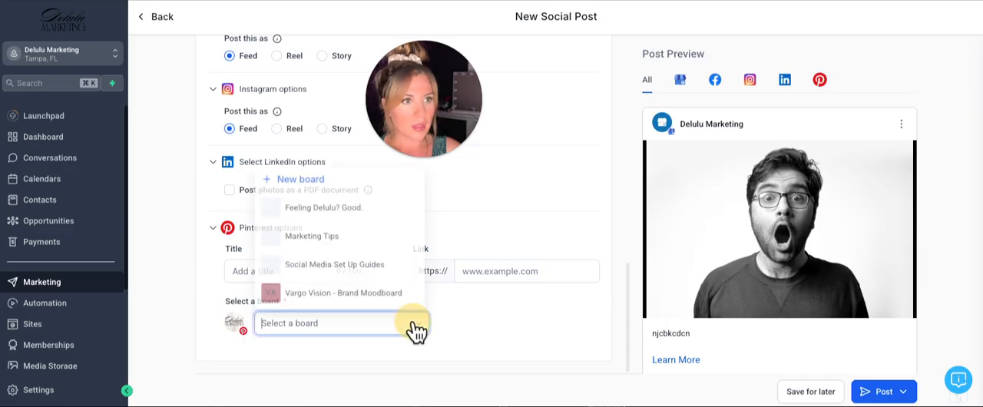
click(350, 205)
click(498, 282)
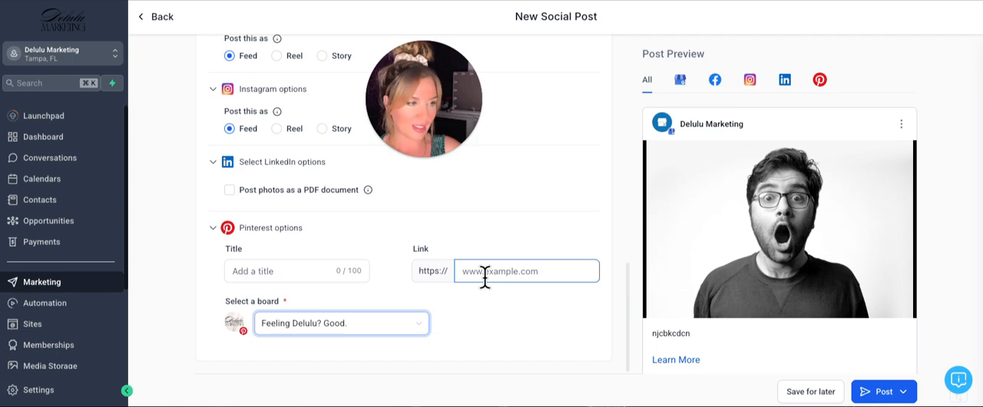
click(519, 316)
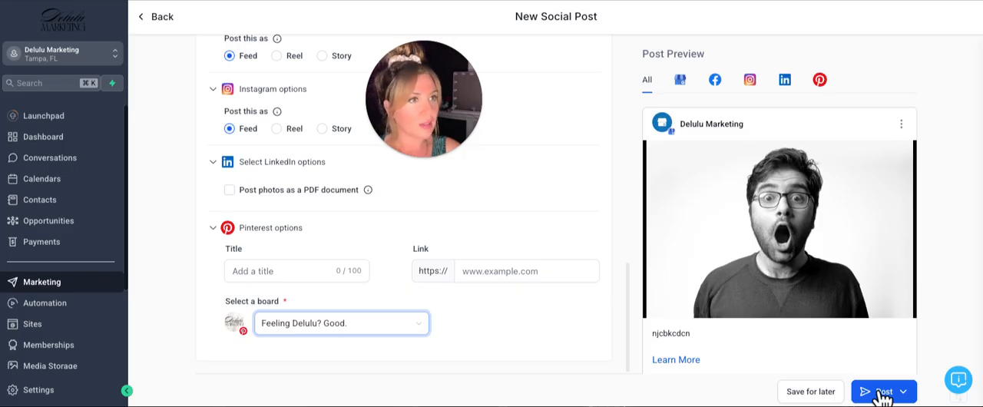
Try to schedule the post for March 24, 2025 at 06:26 PM
click(905, 395)
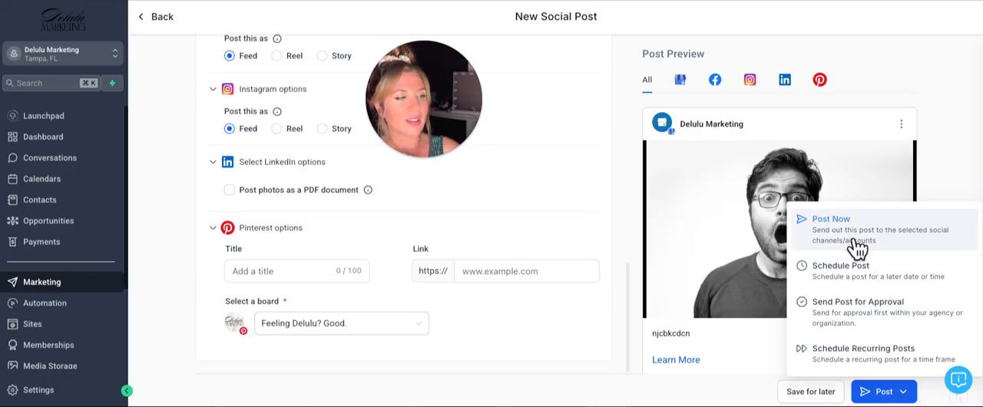
click(844, 271)
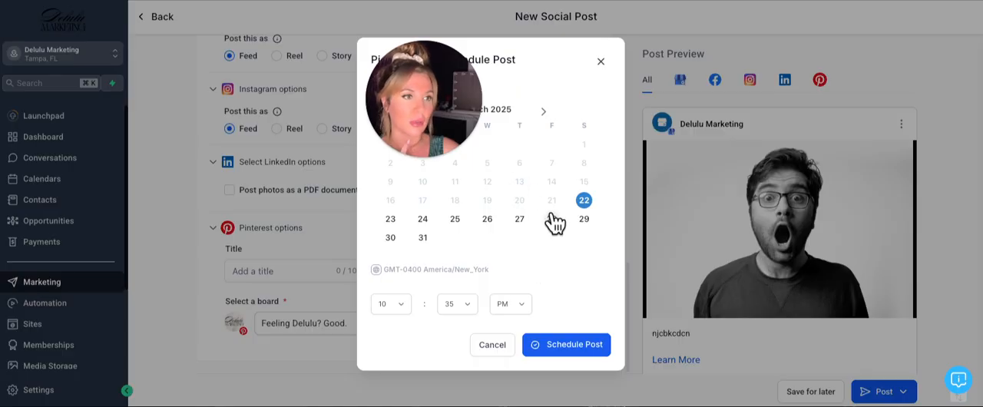
click(423, 221)
click(399, 305)
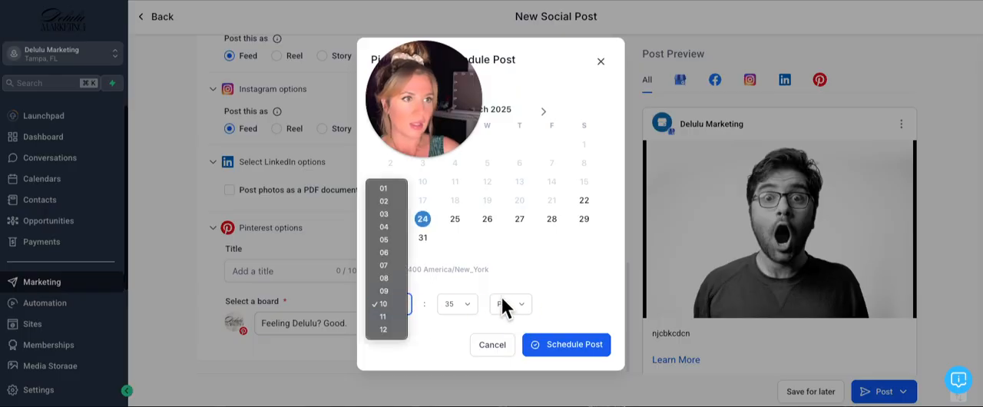
click(387, 253)
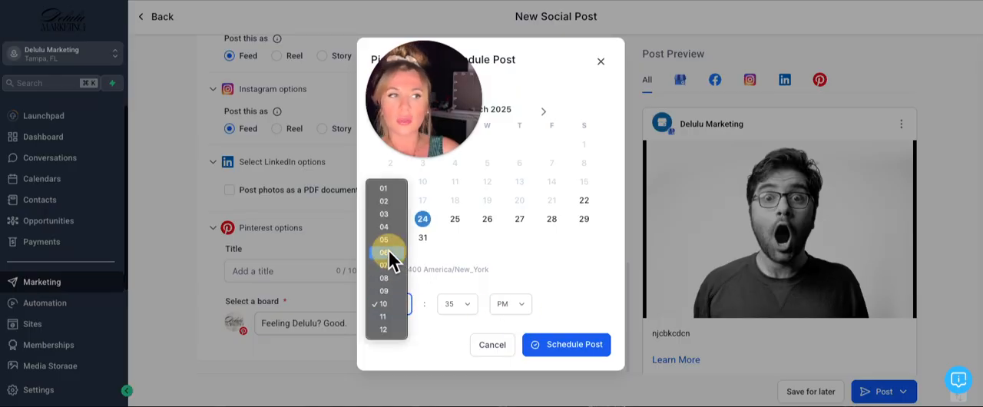
click(452, 306)
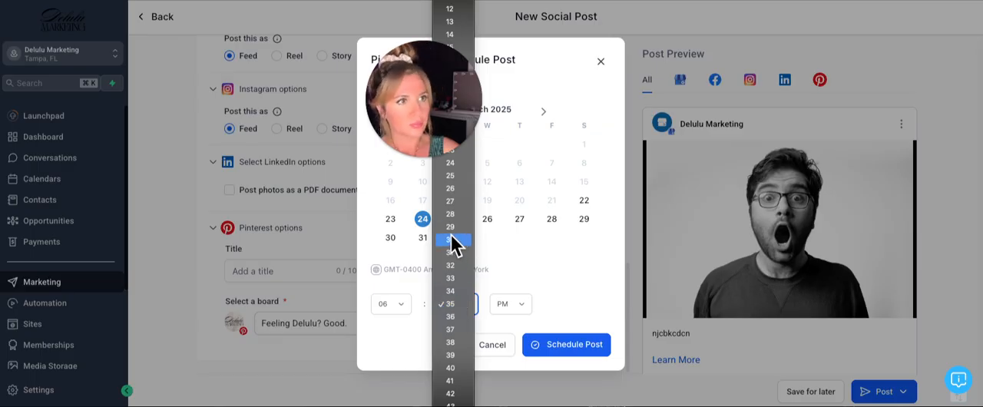
click(459, 188)
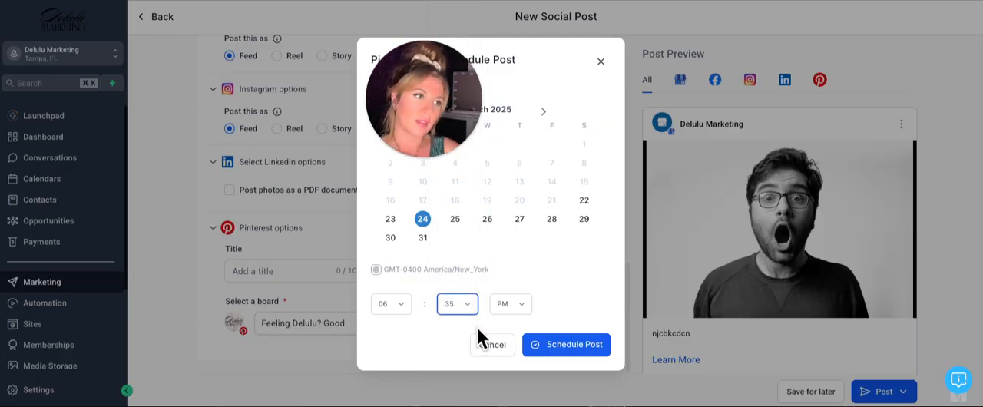
click(550, 345)
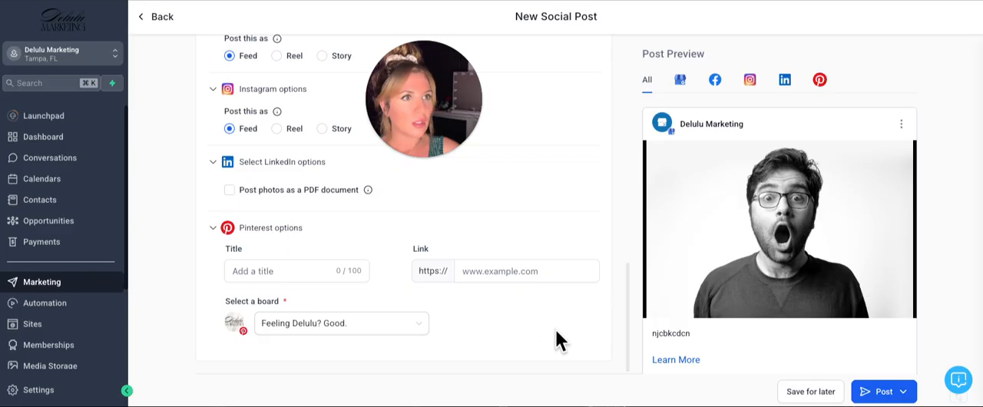
scroll(529, 269, up, 4)
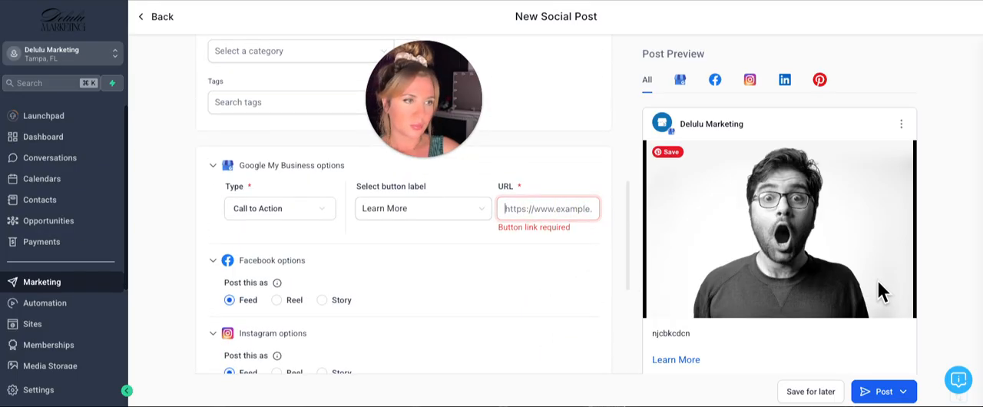
text(https://delulu)
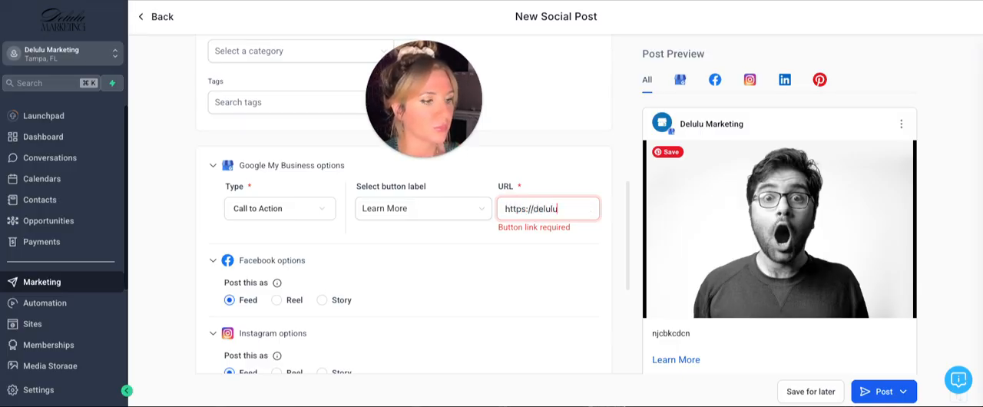
text(marketing)
text(.com)
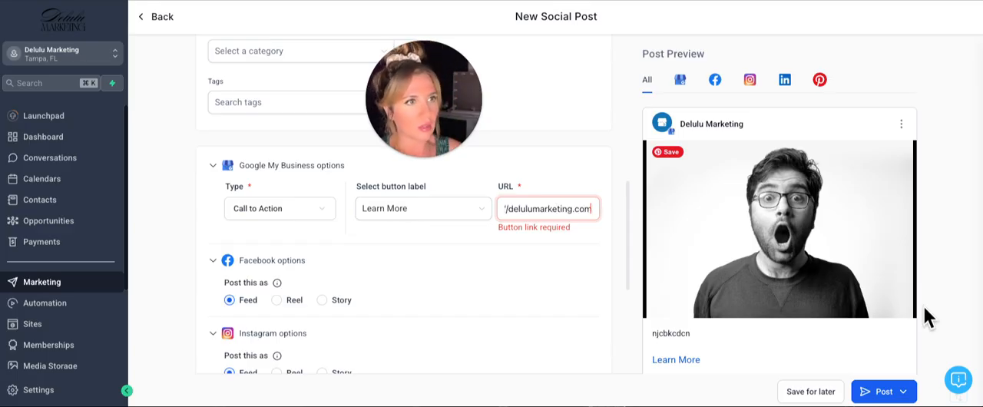
triple_click(545, 208)
right_click(563, 214)
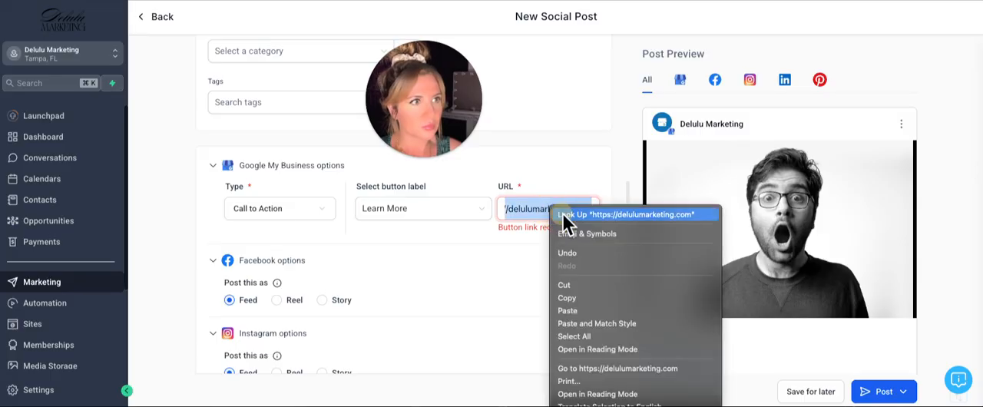
click(568, 298)
Schedule the post again, keeping March 24, 2025 at 06:26 PM as its publishing time
scroll(491, 296, up, 5)
scroll(527, 284, up, 5)
scroll(422, 257, down, 10)
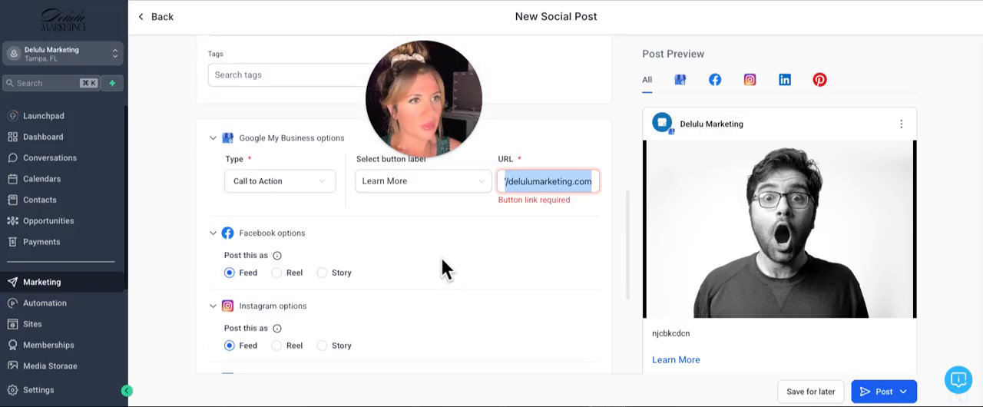
scroll(443, 268, down, 3)
click(908, 393)
click(798, 273)
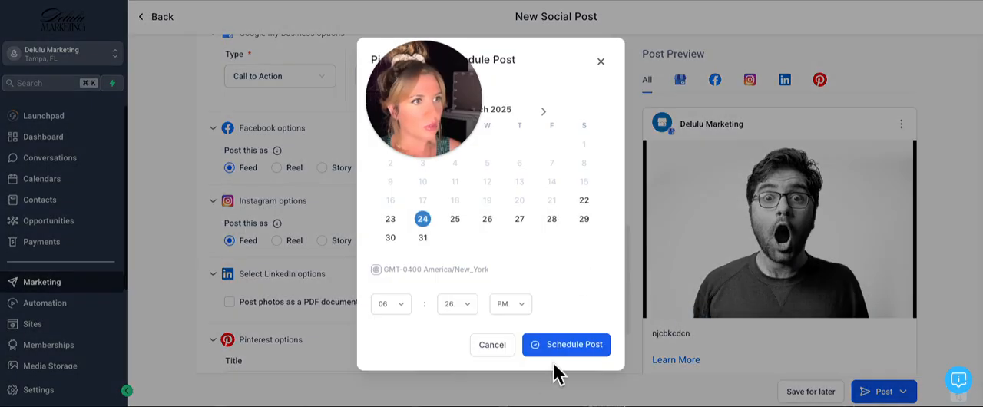
click(577, 346)
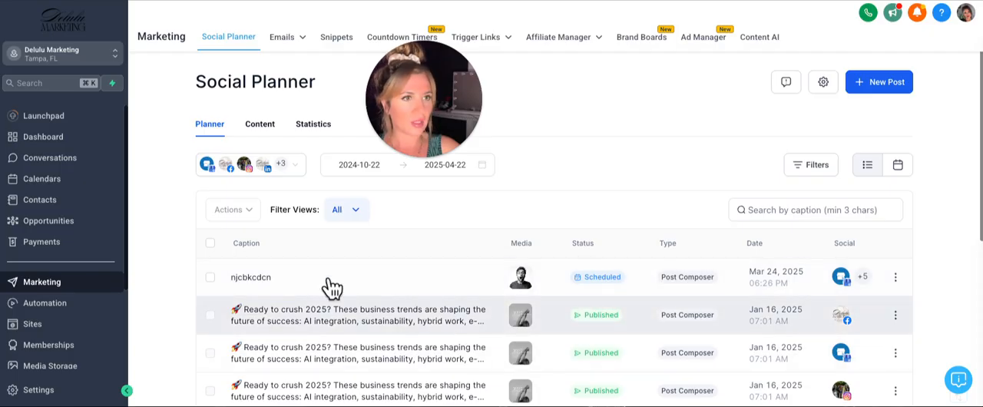
Open a clone of the scheduled post "njcbkcdcn" and return to the planner without saving it
mouse_move(895, 278)
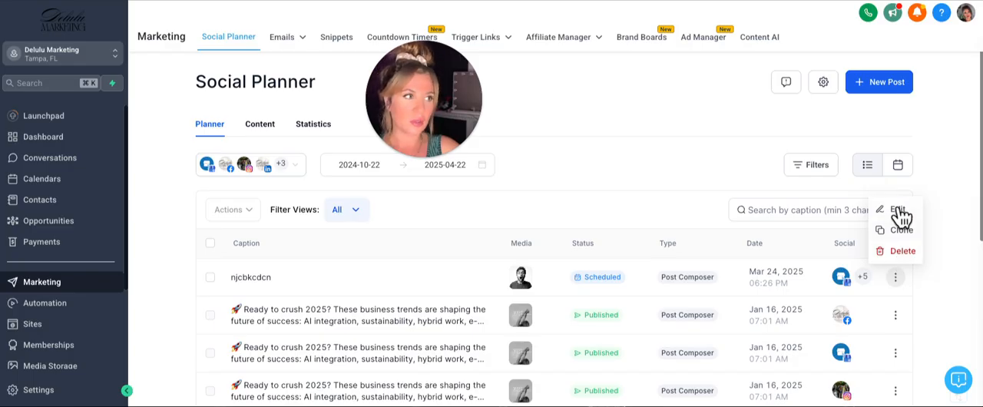
mouse_move(895, 313)
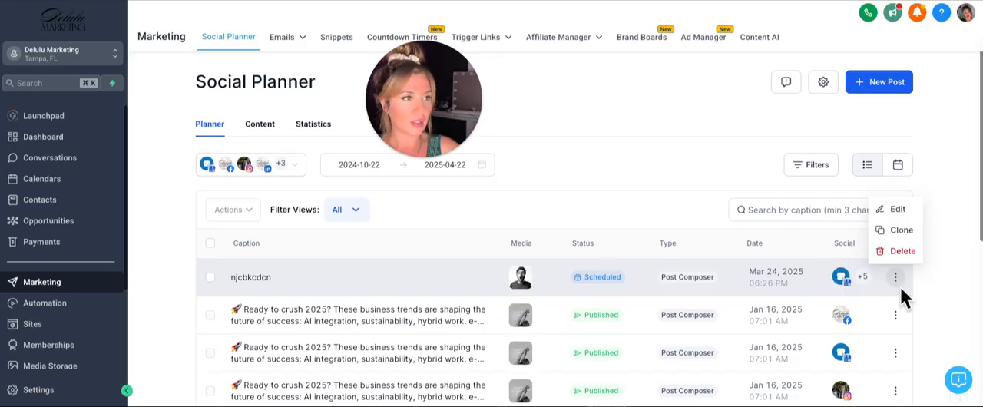
click(901, 229)
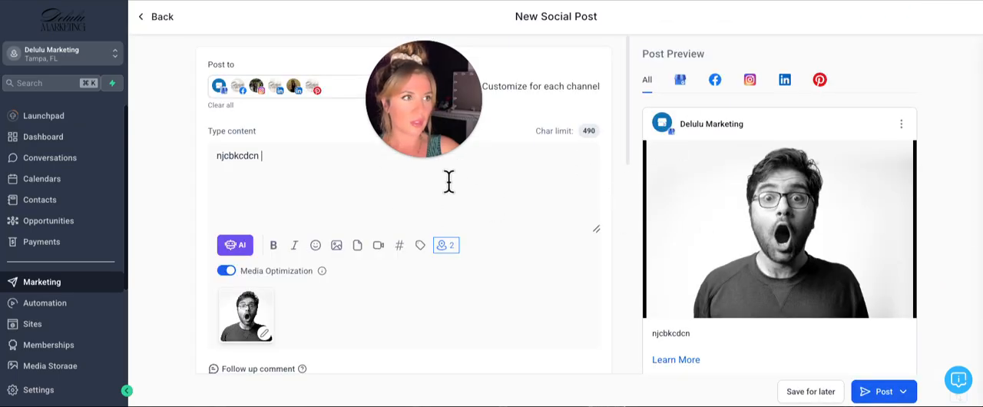
click(158, 28)
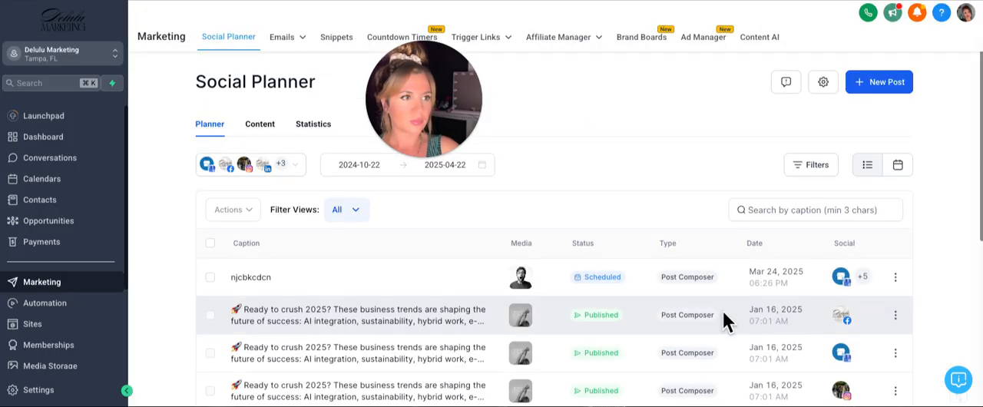
Delete the scheduled post "njcbkcdcn" from the planner and confirm the deletion
click(900, 281)
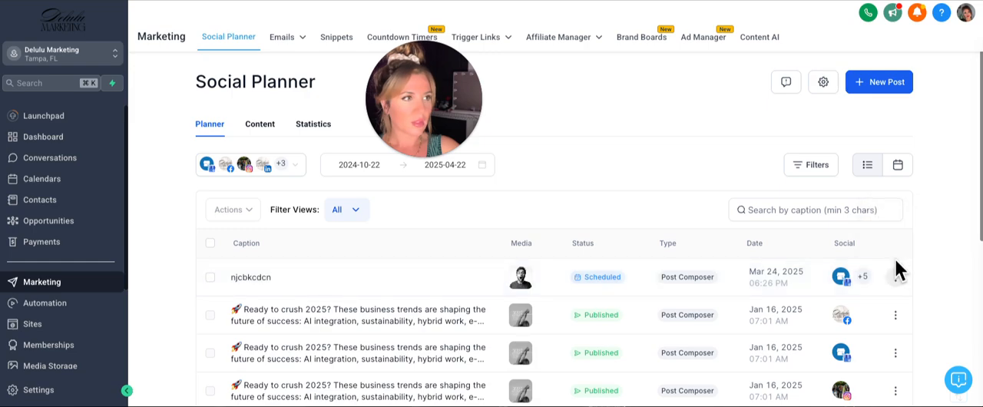
click(899, 252)
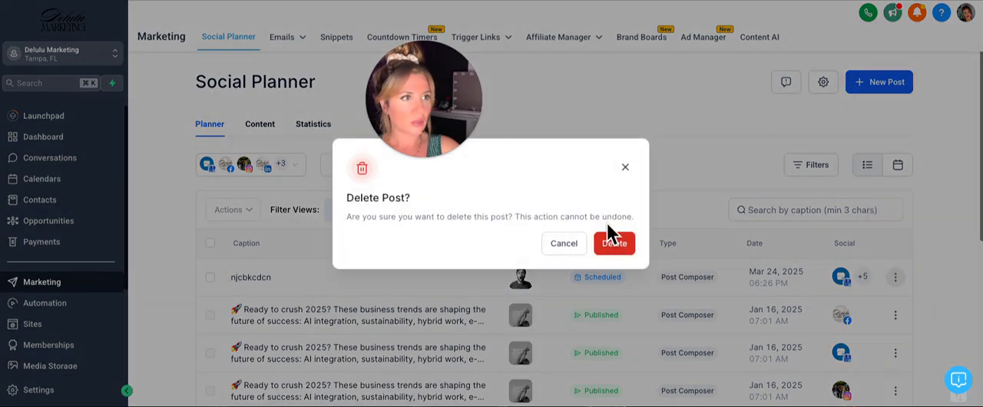
click(614, 244)
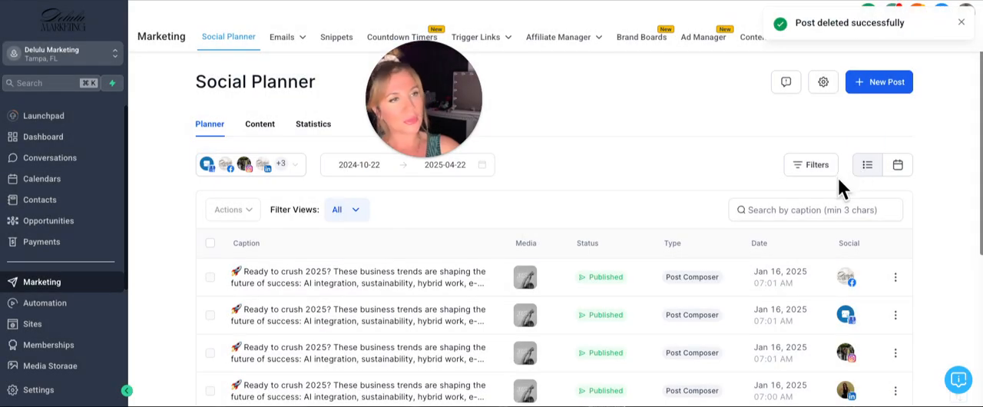